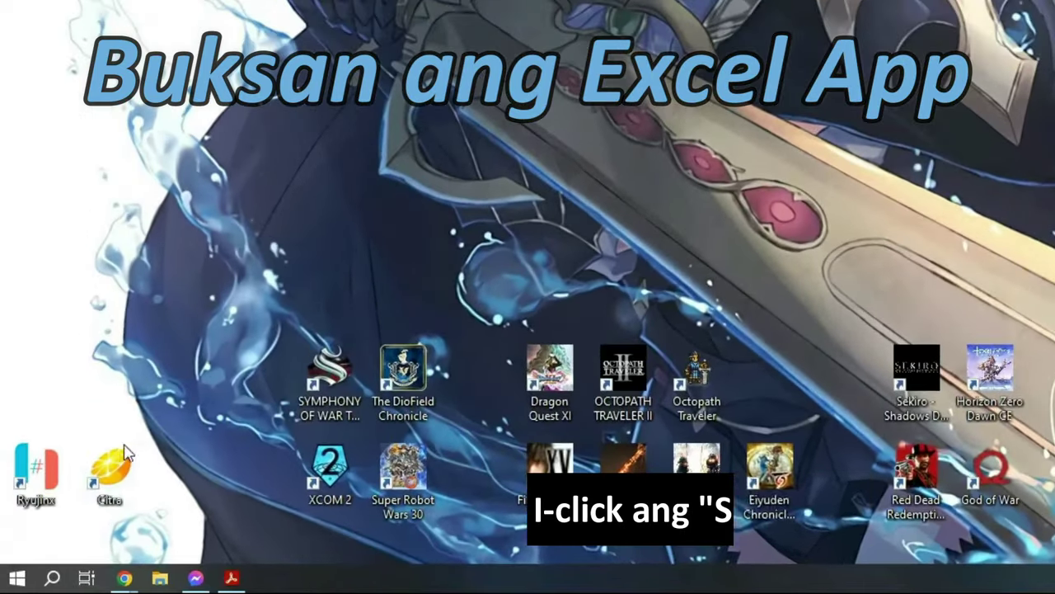
# Find and launch Excel through the system search and create a blank workbook.
pyautogui.click(52, 578)
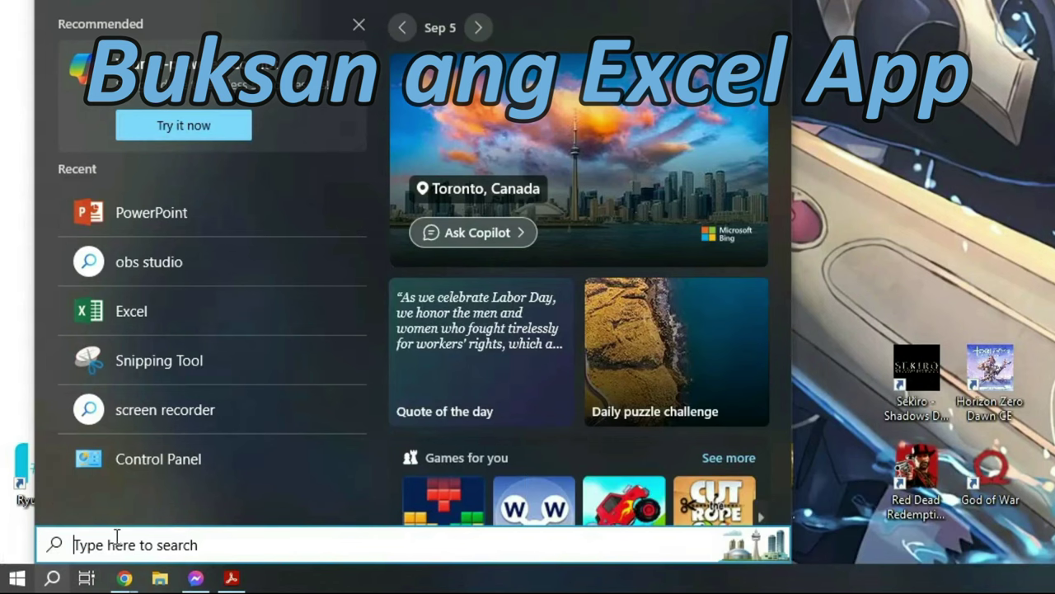
pyautogui.write('excel')
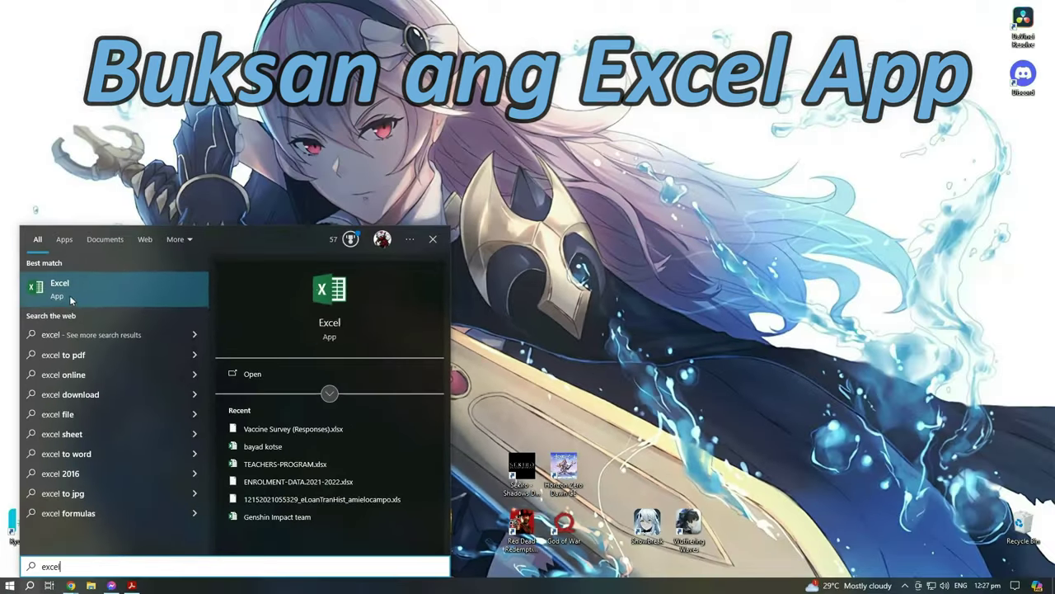
pyautogui.click(256, 376)
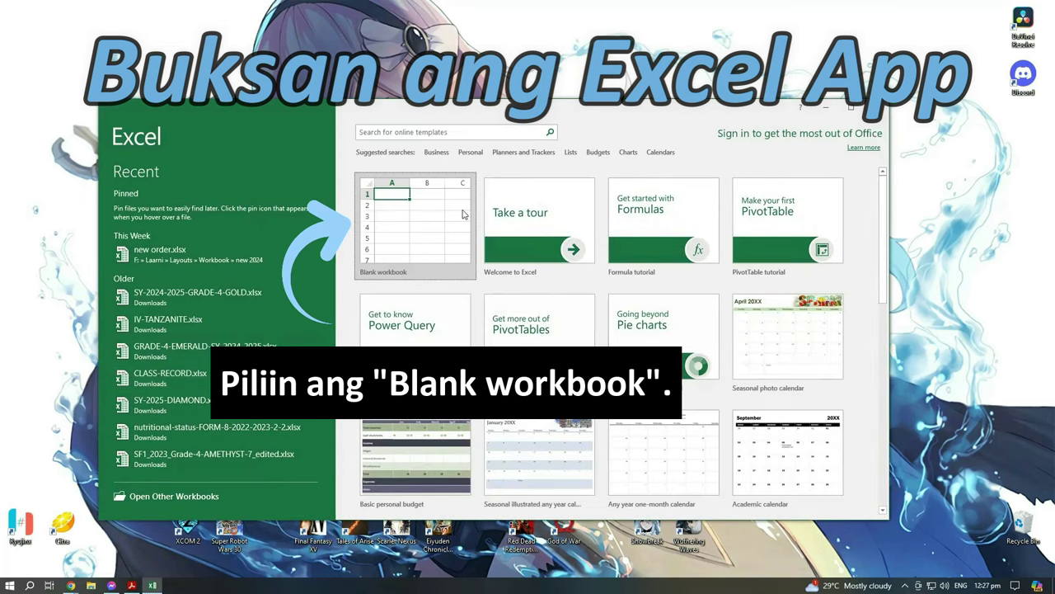
pyautogui.click(428, 235)
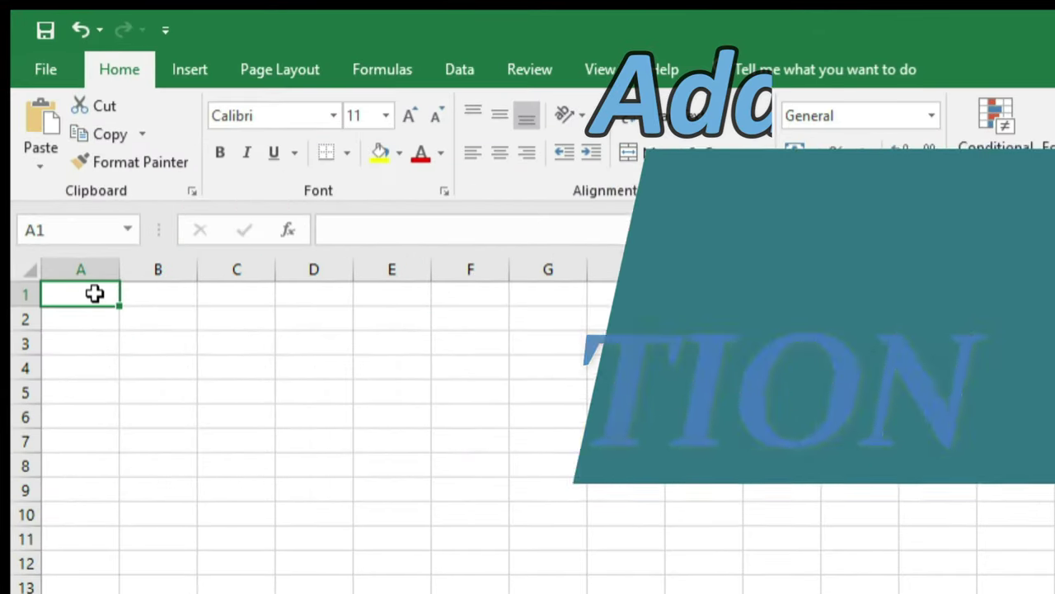
# Enter the title "My Weekly Allowance" in A1 and the header "Days of the Week" in A2.
pyautogui.write('My')
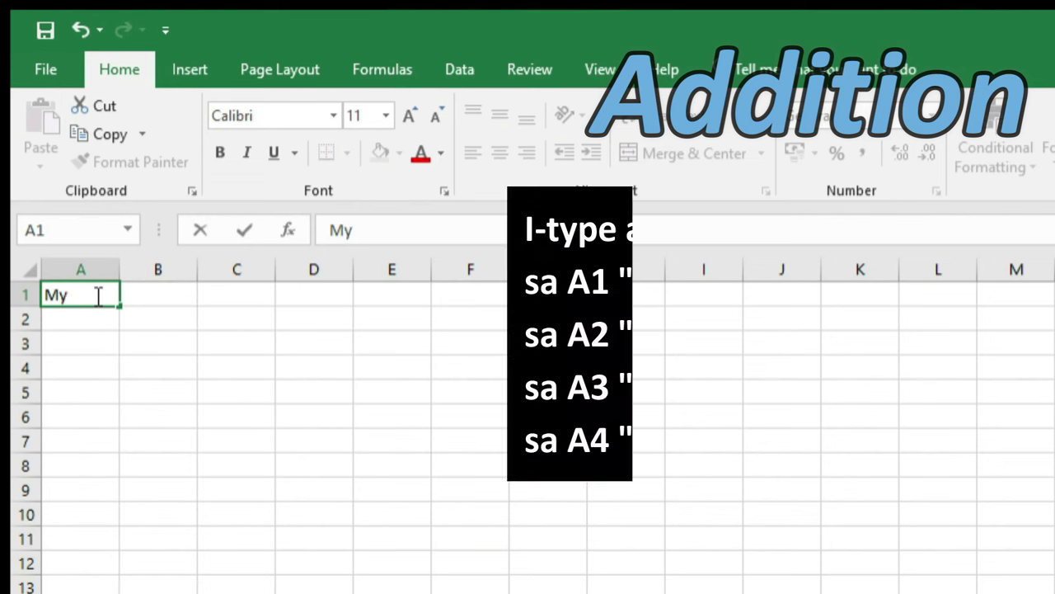
pyautogui.write(' Weekly Allowance')
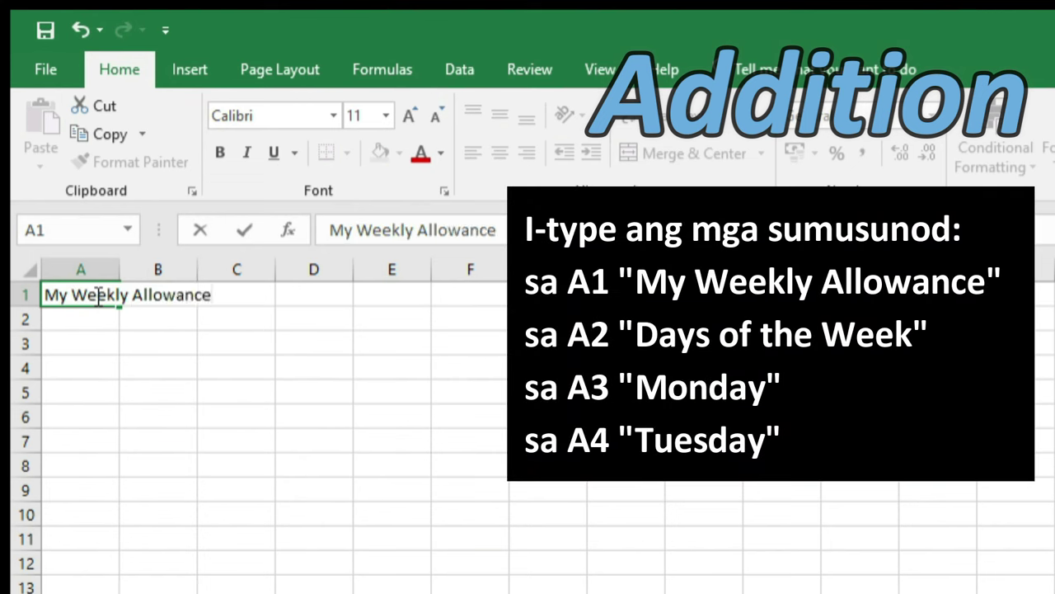
pyautogui.press('Return')
pyautogui.write('D')
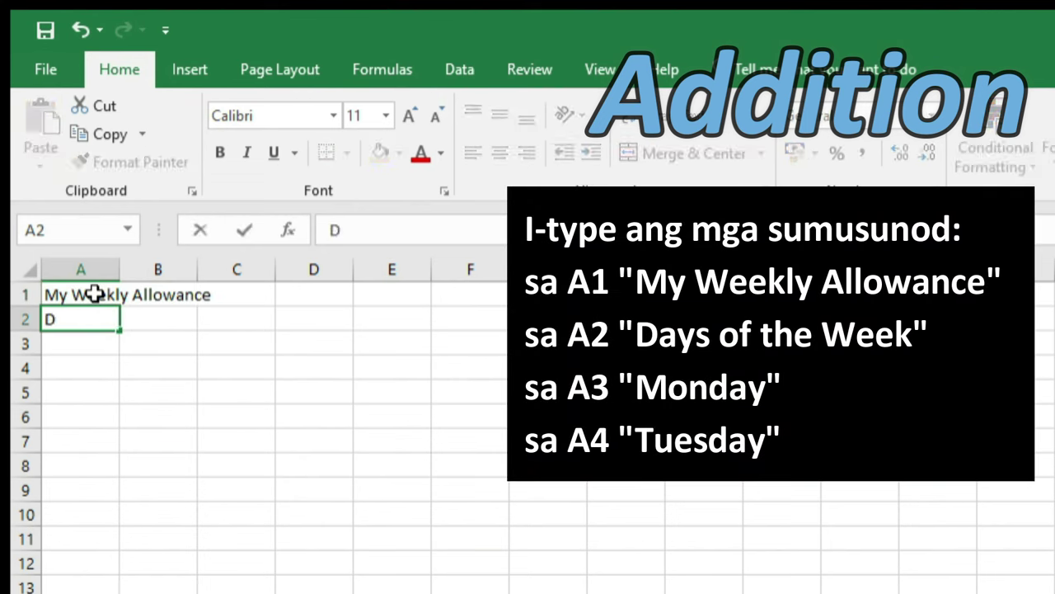
pyautogui.write('ays of the Week')
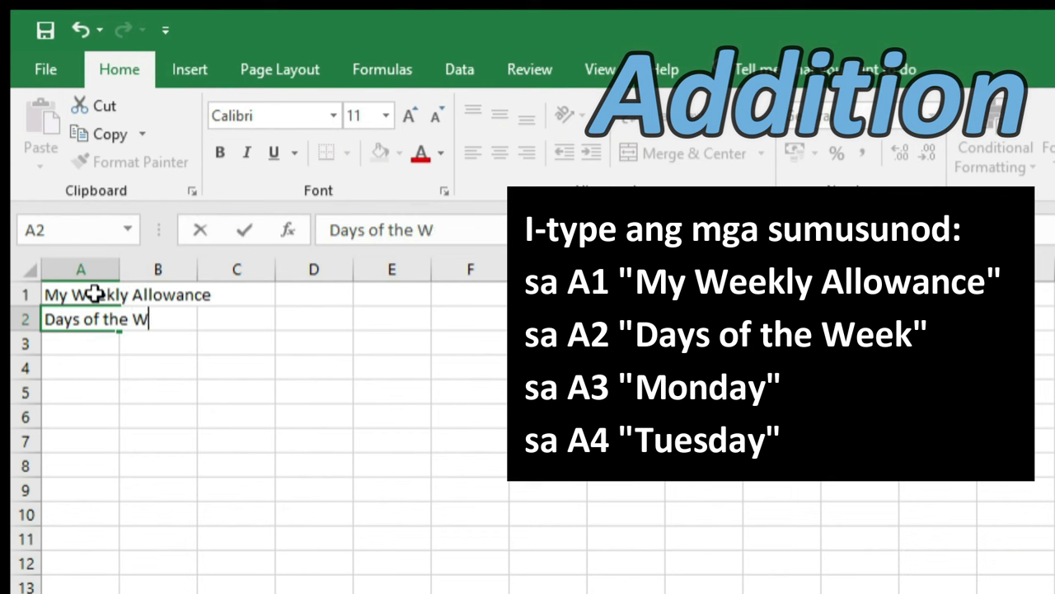
pyautogui.press('Return')
# Enter Monday in A3 and Tuesday in A4, and widen column A to fit "Days of the Week".
pyautogui.write('Mons')
pyautogui.press('BackSpace')
pyautogui.write('day')
pyautogui.press('Return')
pyautogui.write('Tuesday')
pyautogui.press('Return')
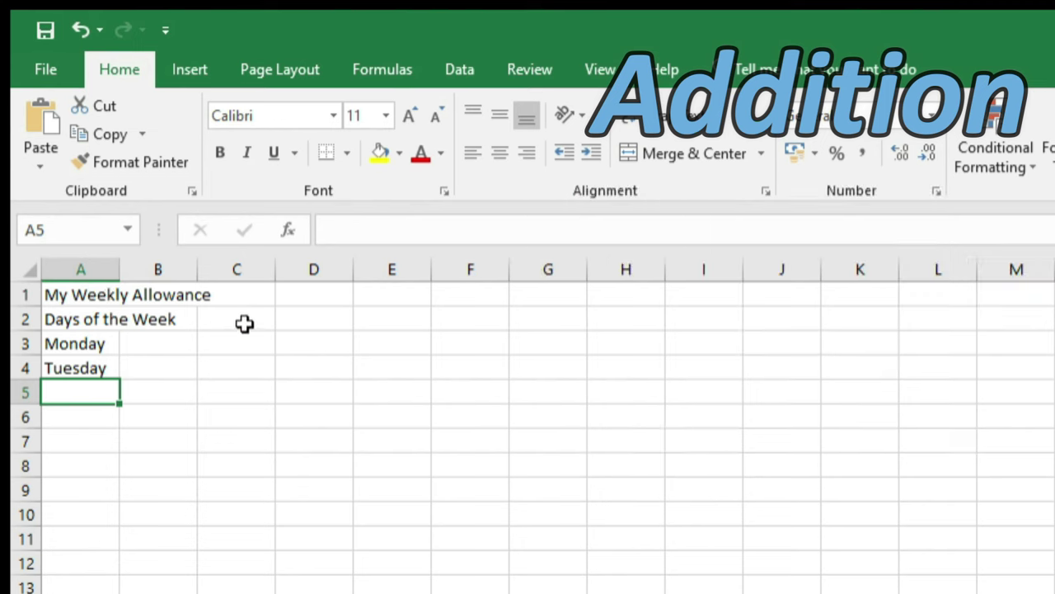
pyautogui.moveTo(121, 276); pyautogui.dragTo(190, 268)
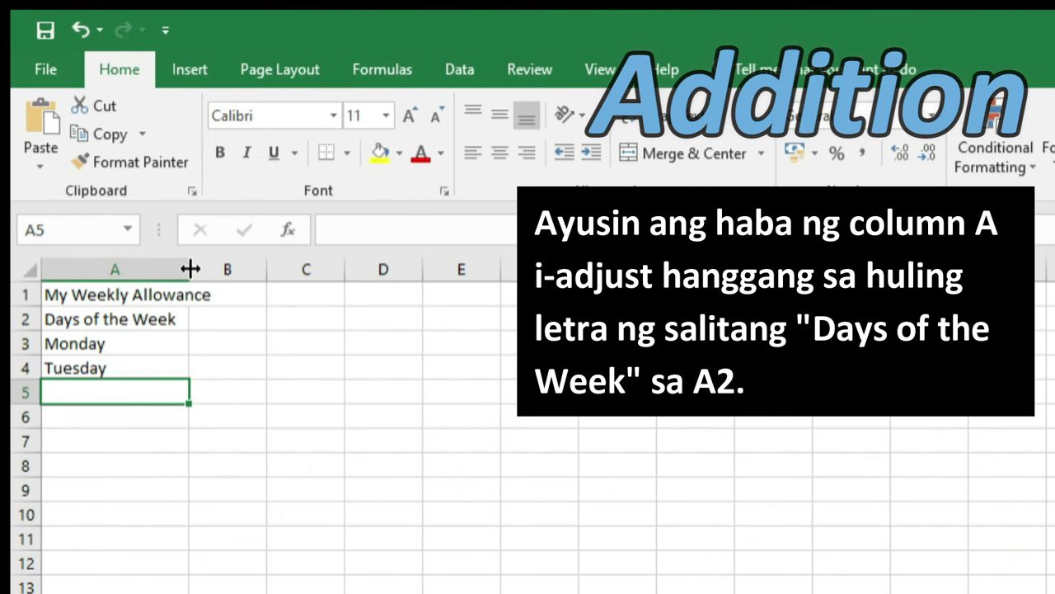
# Enter the header "Allowance" in B2 and widen column B to fit it.
pyautogui.click(245, 318)
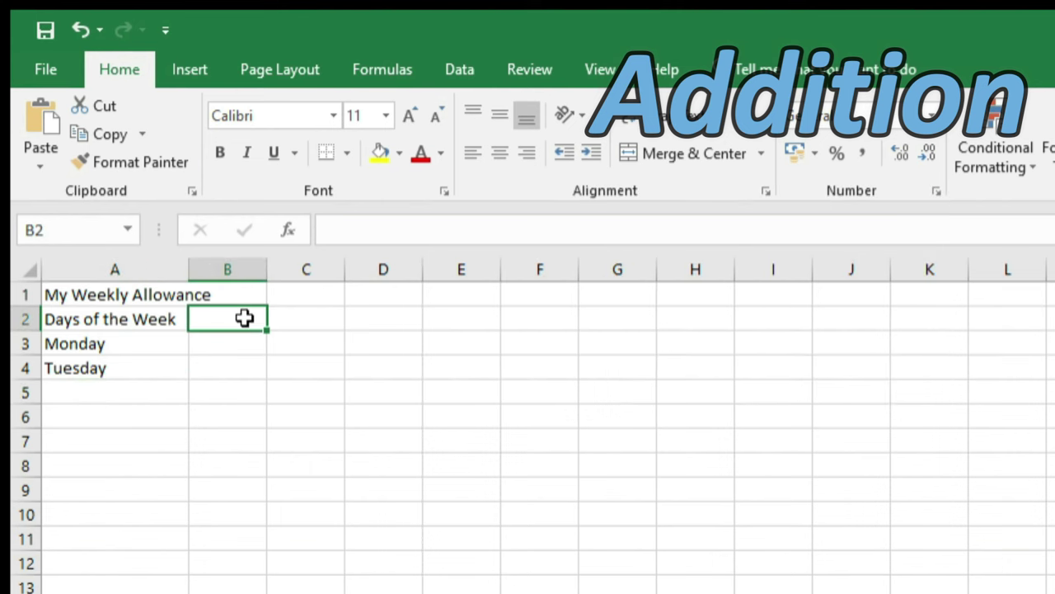
pyautogui.write('Allowance')
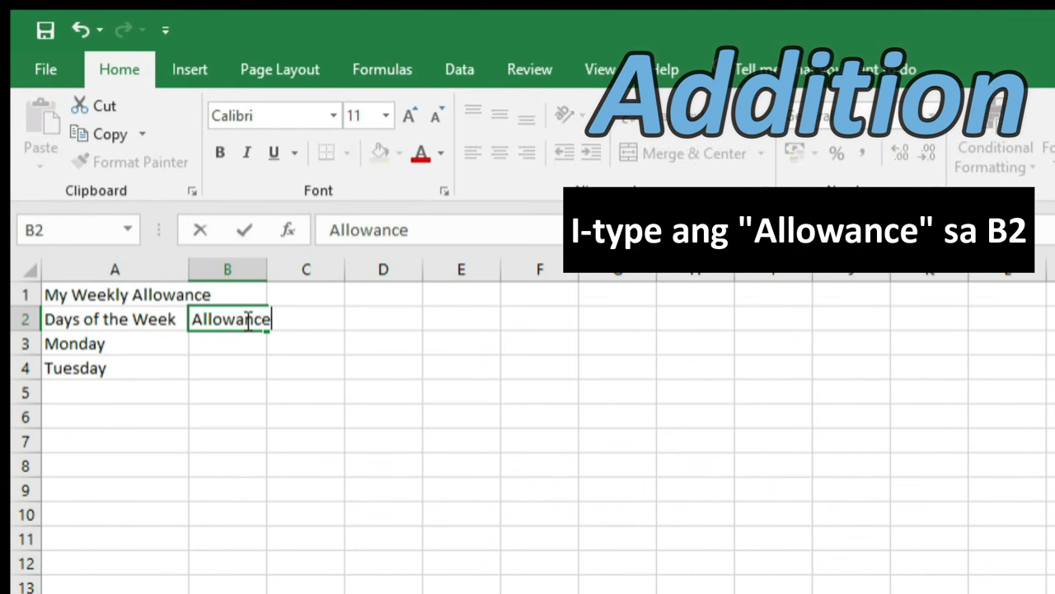
pyautogui.click(264, 372)
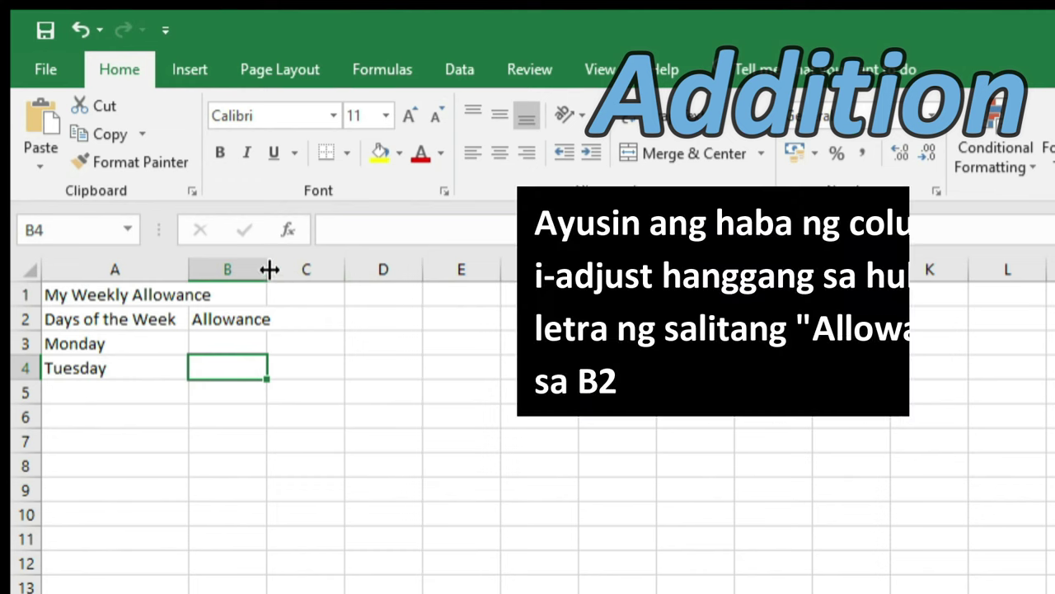
pyautogui.moveTo(270, 270); pyautogui.dragTo(285, 269)
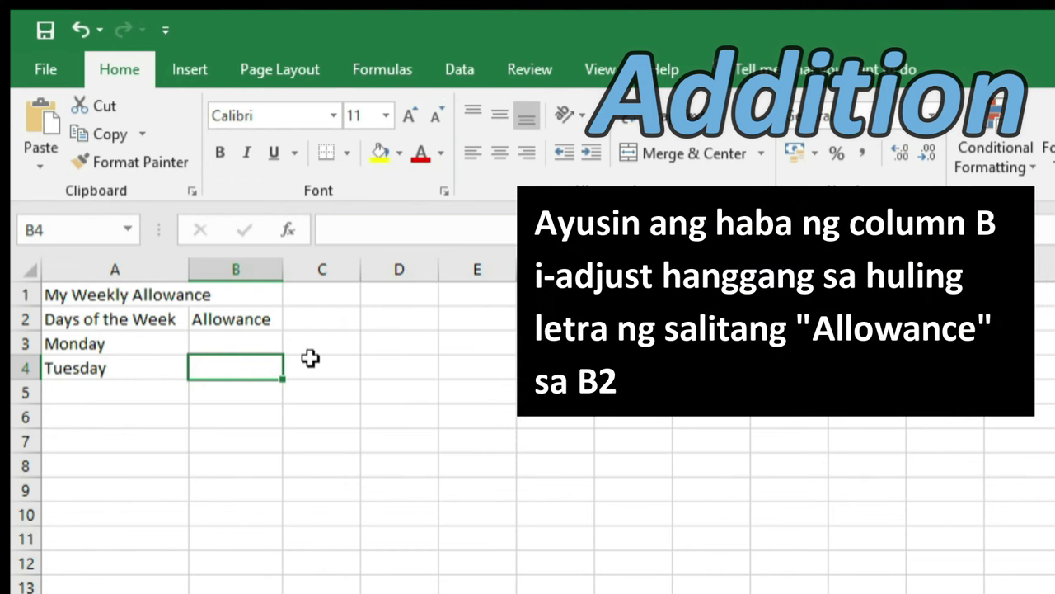
# Enter the allowance amounts 70 in B3 for Monday and 50 in B4 for Tuesday.
pyautogui.click(238, 339)
pyautogui.write('70')
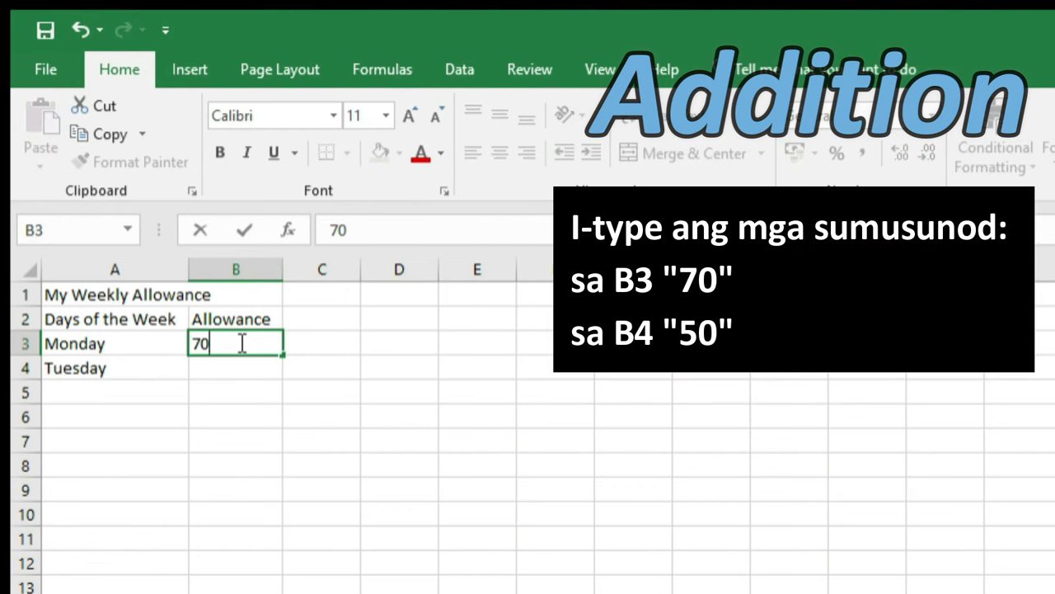
pyautogui.press('Return')
pyautogui.write('50')
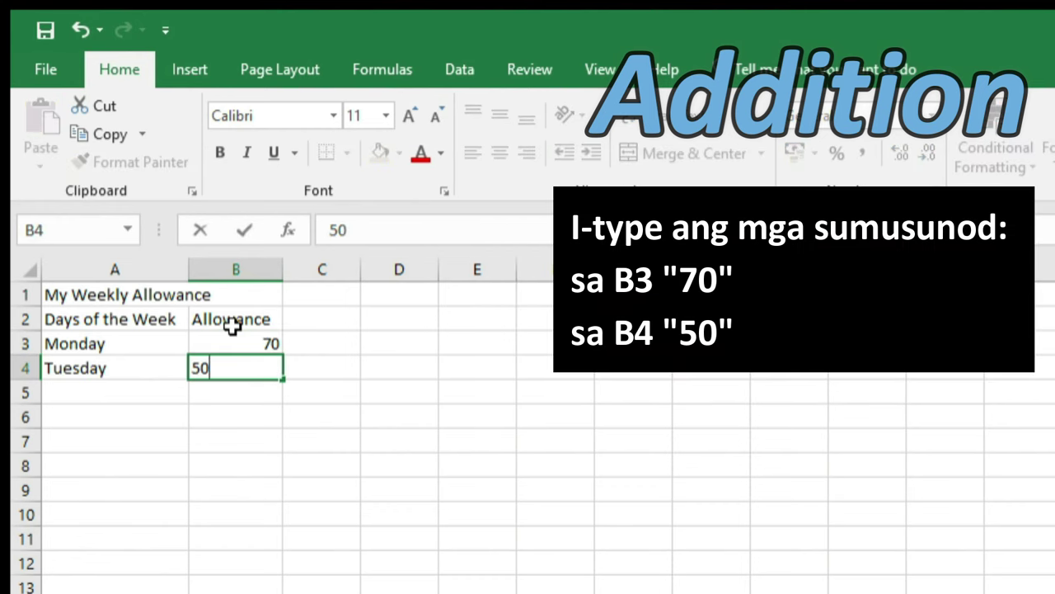
pyautogui.press('Return')
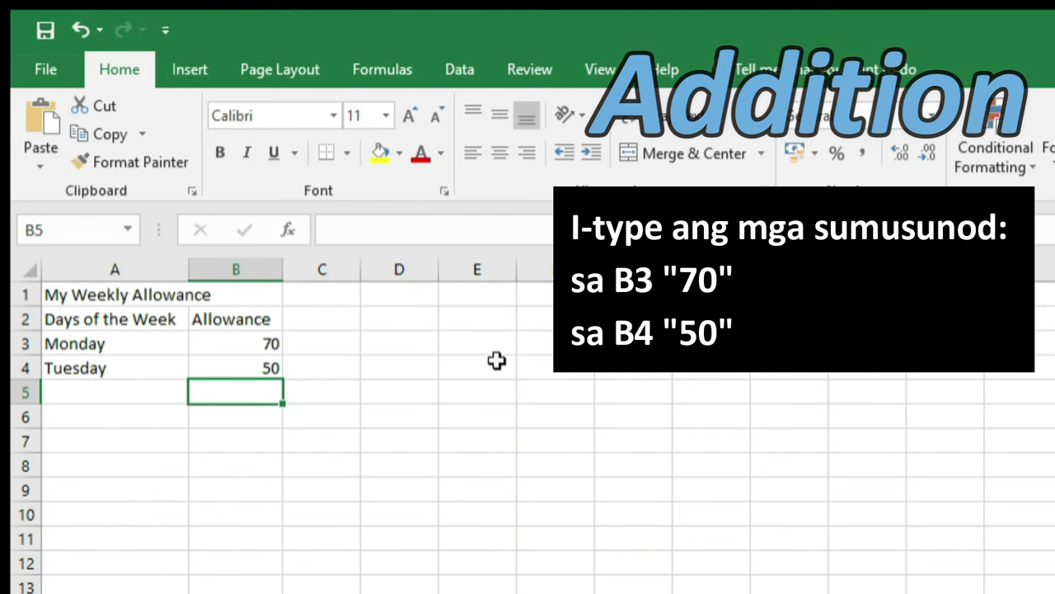
# Apply All Borders to the table range A2:B4.
pyautogui.moveTo(97, 318); pyautogui.dragTo(229, 366)
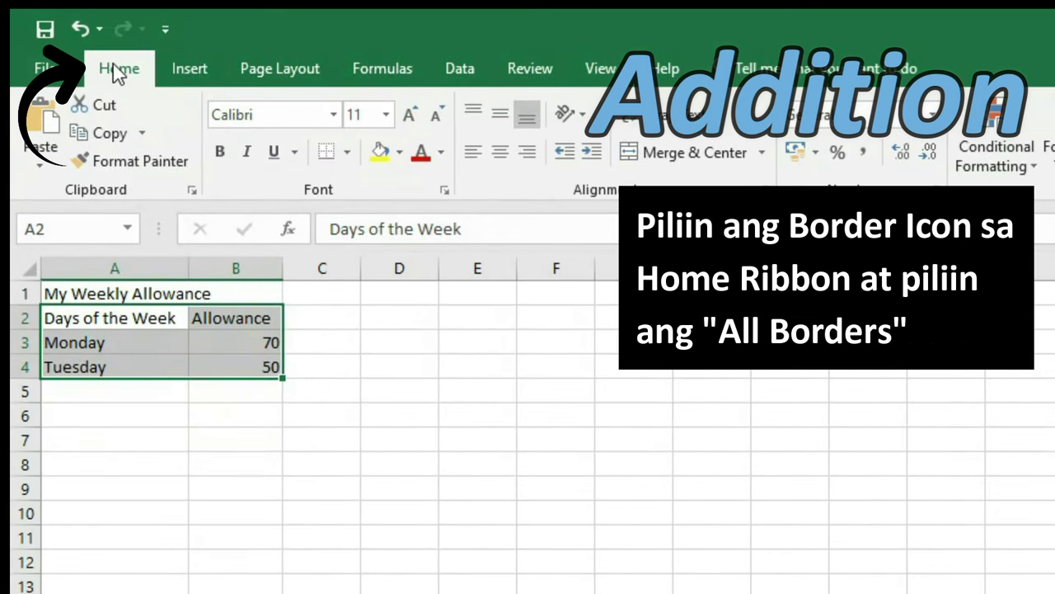
pyautogui.click(348, 153)
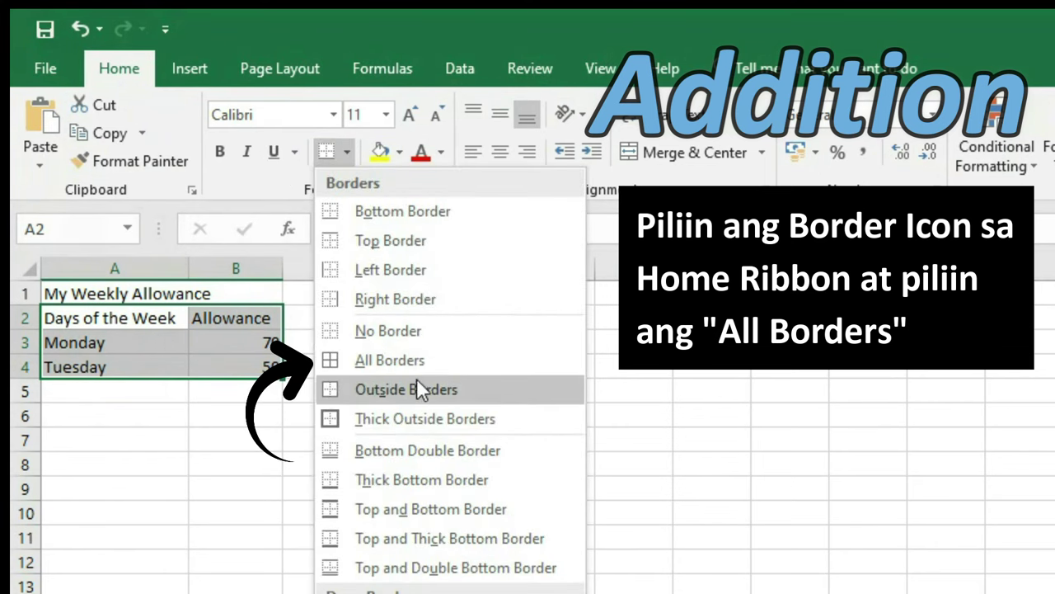
pyautogui.click(451, 369)
pyautogui.click(428, 443)
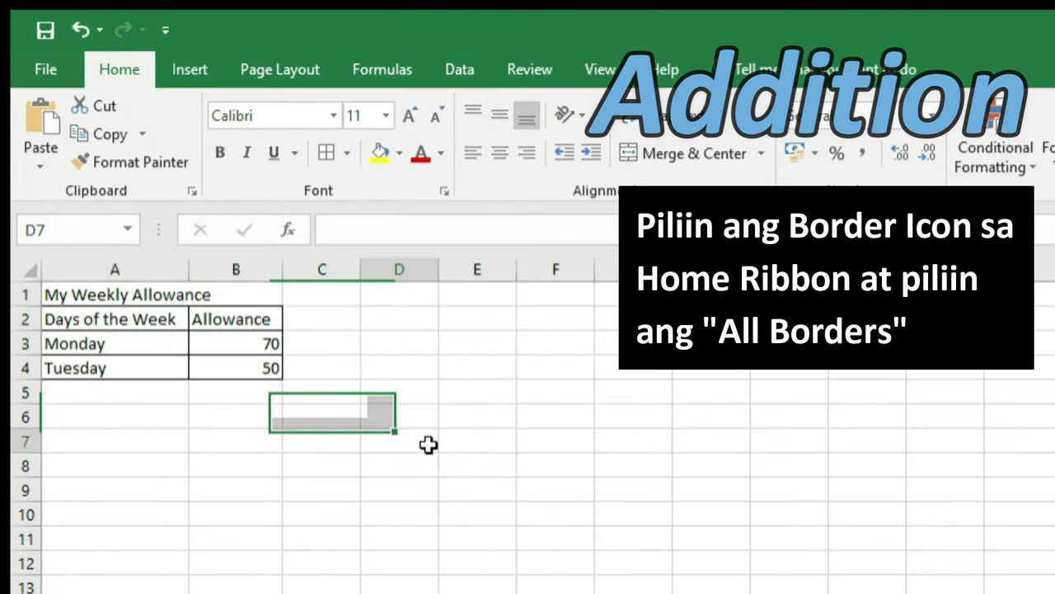
# Add the Monday and Tuesday allowances in B5 with the formula =B3+B4, and review that formula.
pyautogui.click(256, 395)
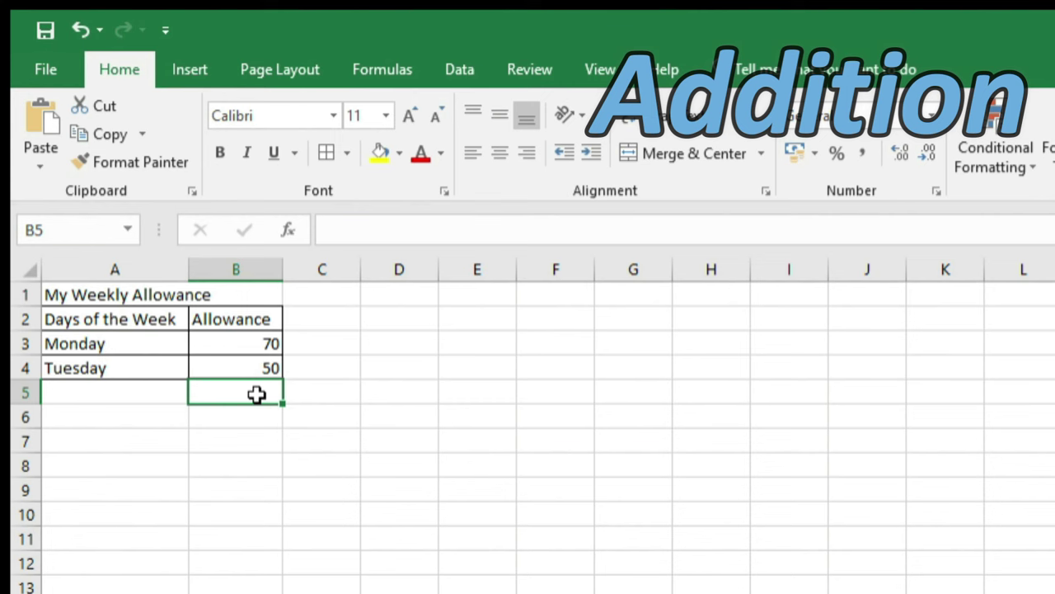
pyautogui.write('=')
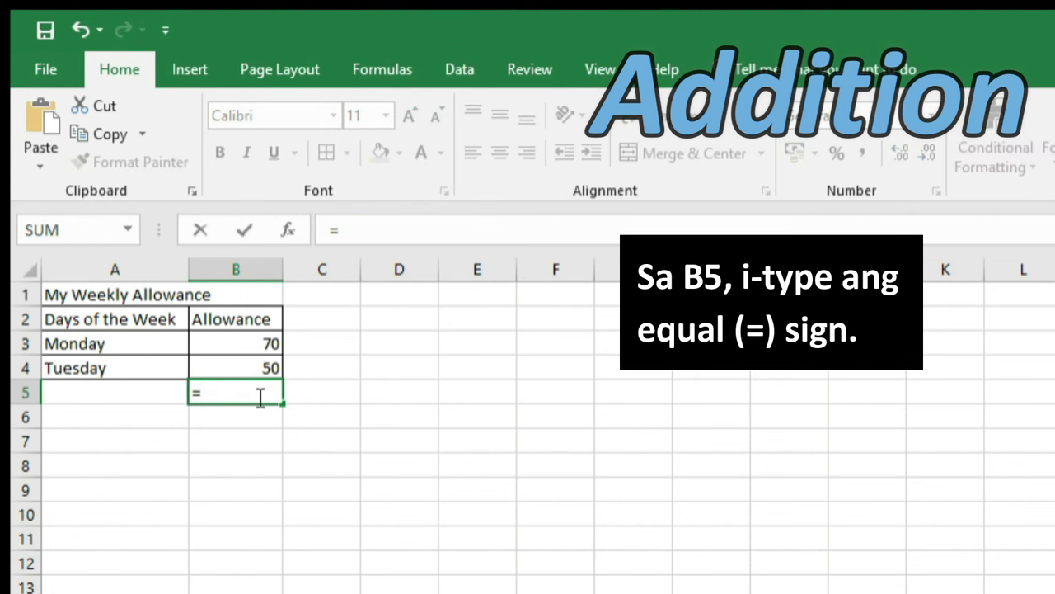
pyautogui.click(238, 343)
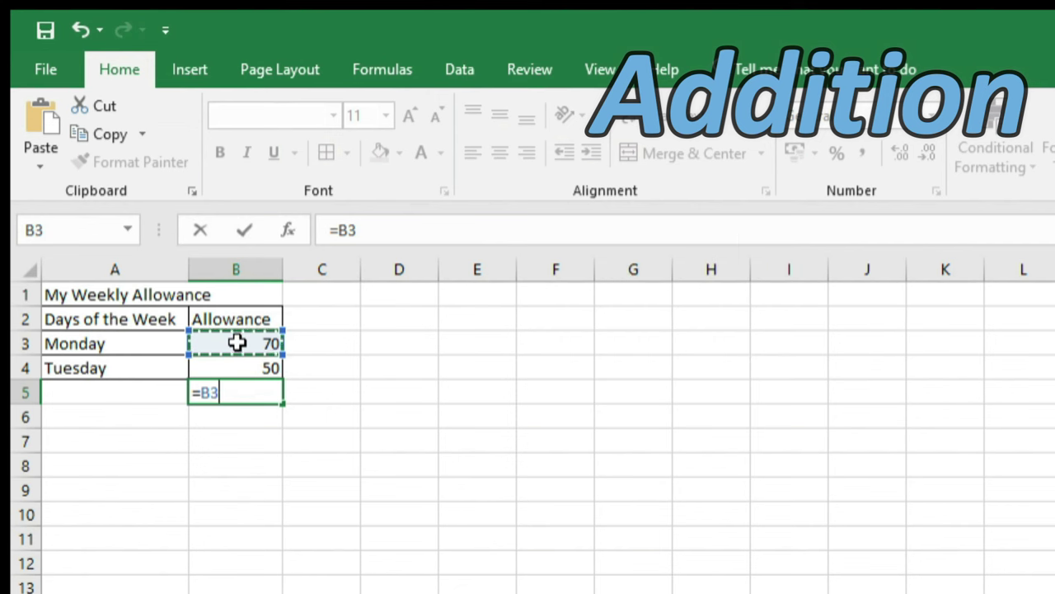
pyautogui.write('+')
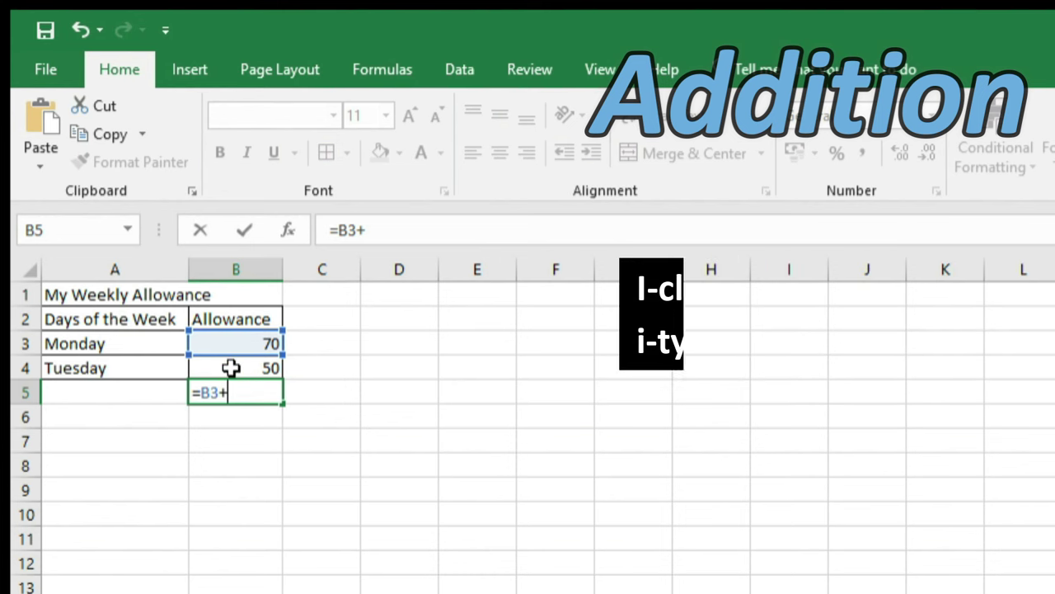
pyautogui.click(231, 368)
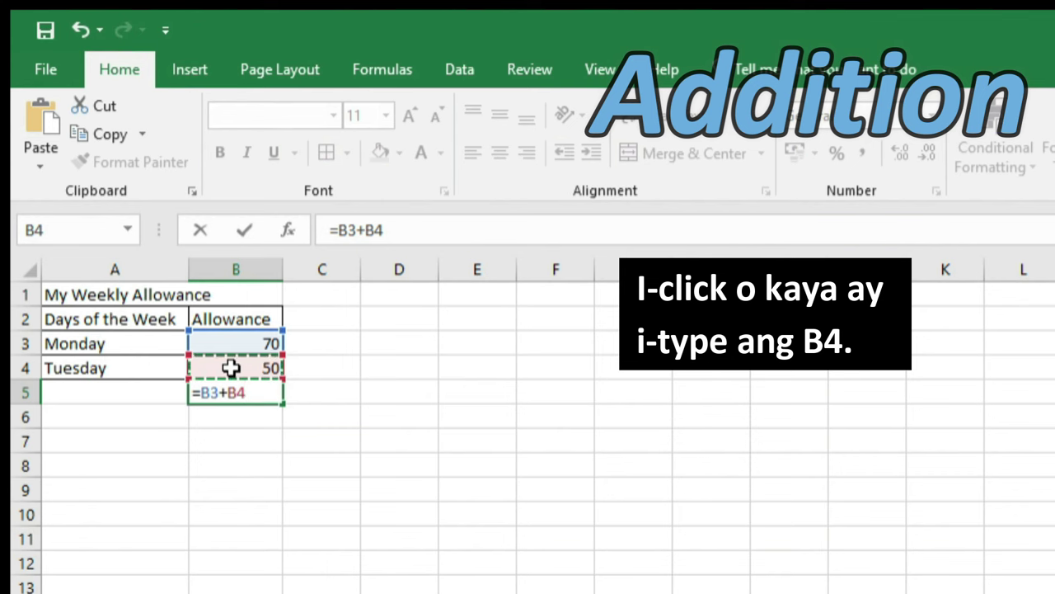
pyautogui.press('Return')
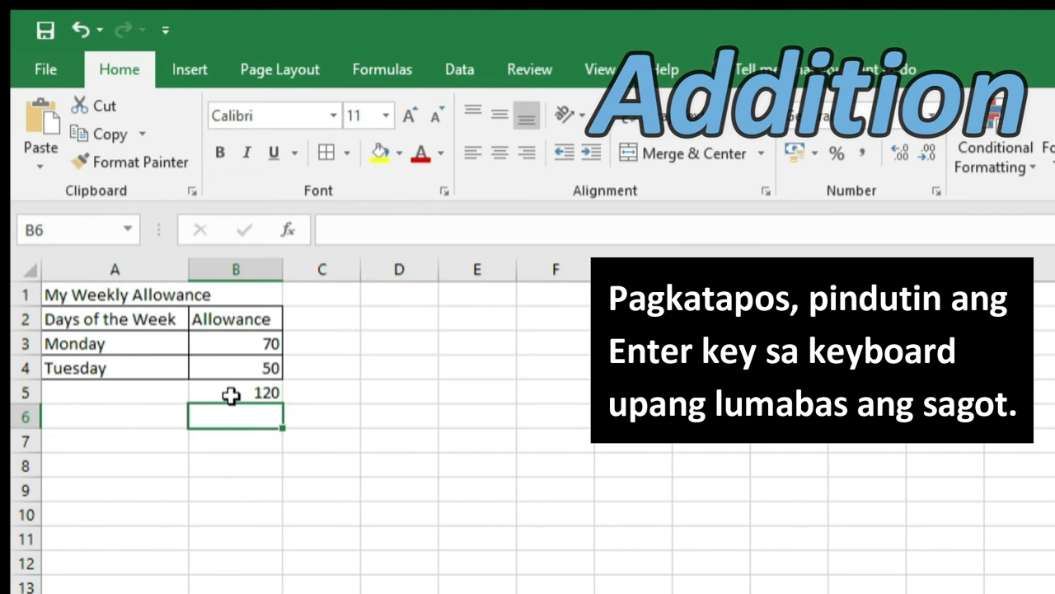
pyautogui.click(235, 391)
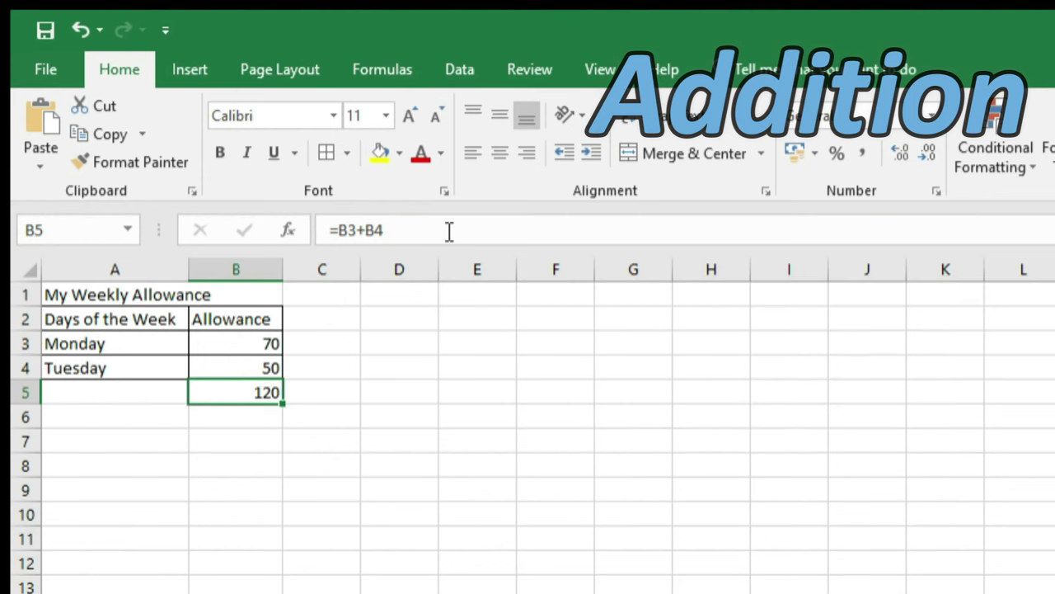
pyautogui.click(449, 231)
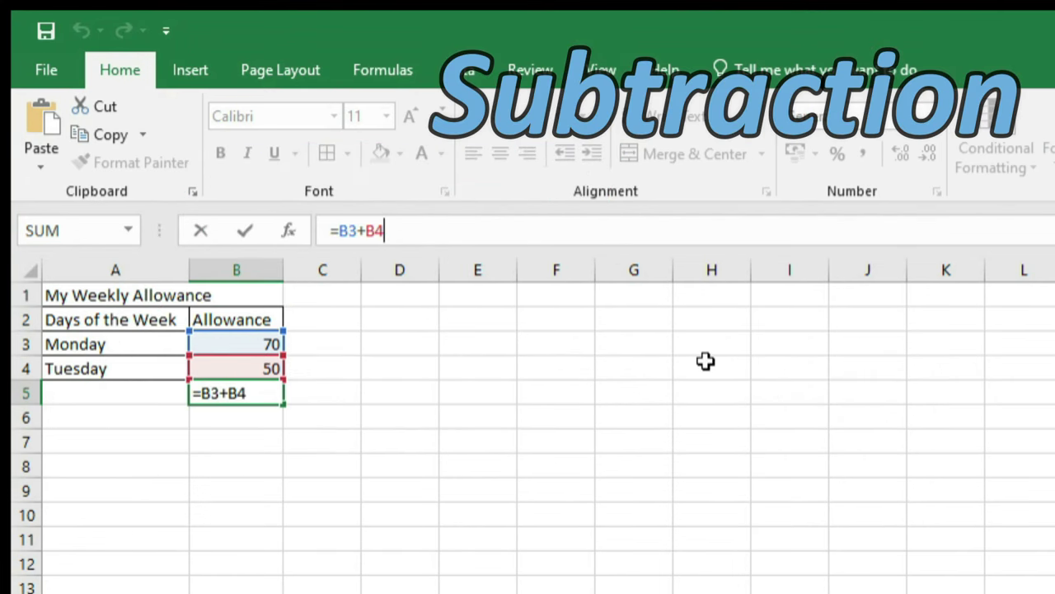
# Fill the column beside Allowance with the header "Expenses" in C2, 10 in C3 and 15 in C4.
pyautogui.click(338, 320)
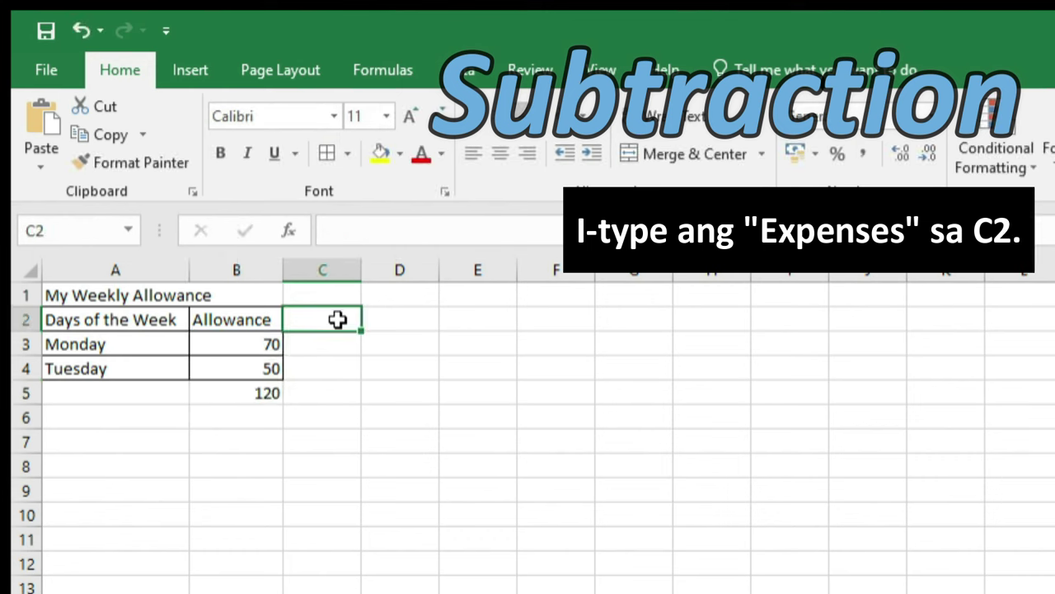
pyautogui.write('Expenses')
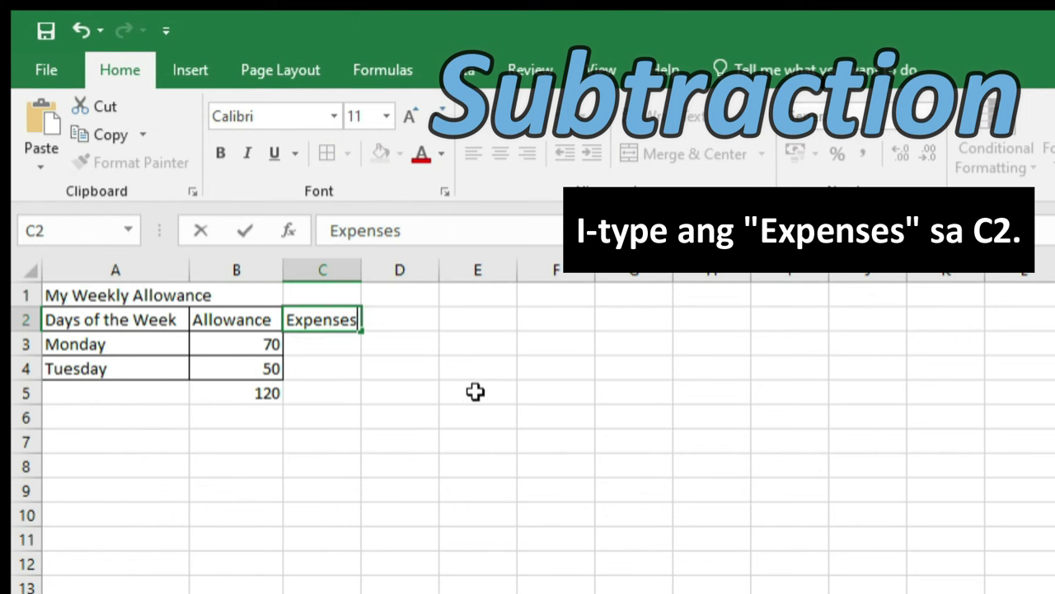
pyautogui.click(336, 344)
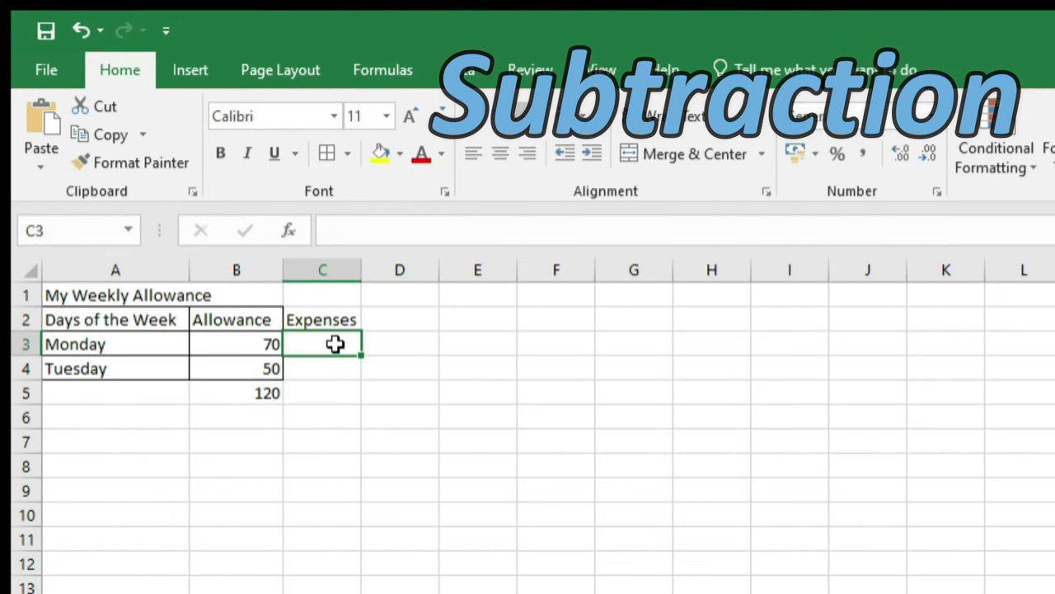
pyautogui.write('10')
pyautogui.press('Return')
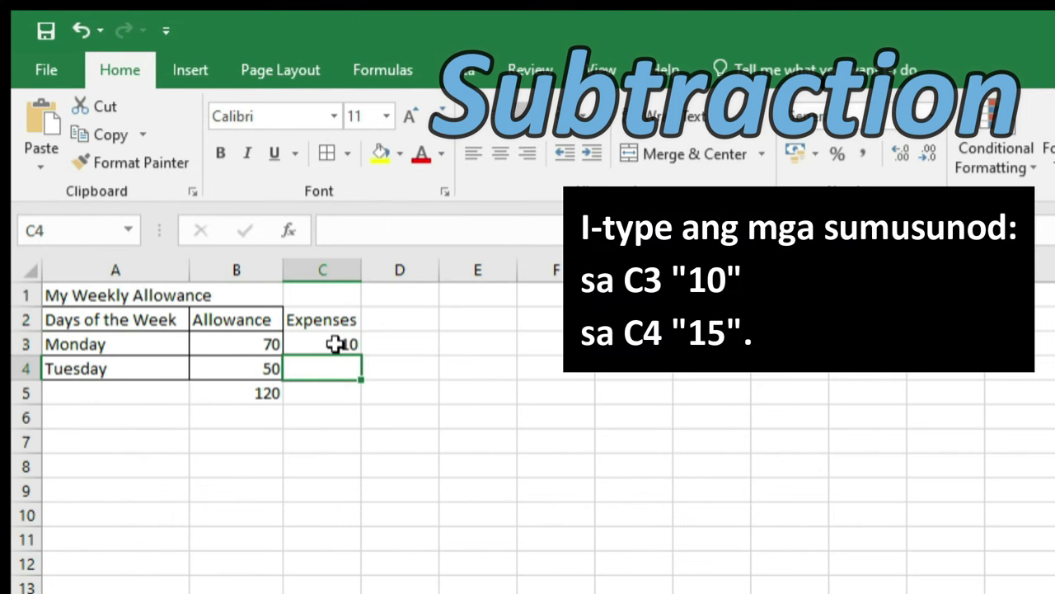
pyautogui.write('15')
pyautogui.press('Return')
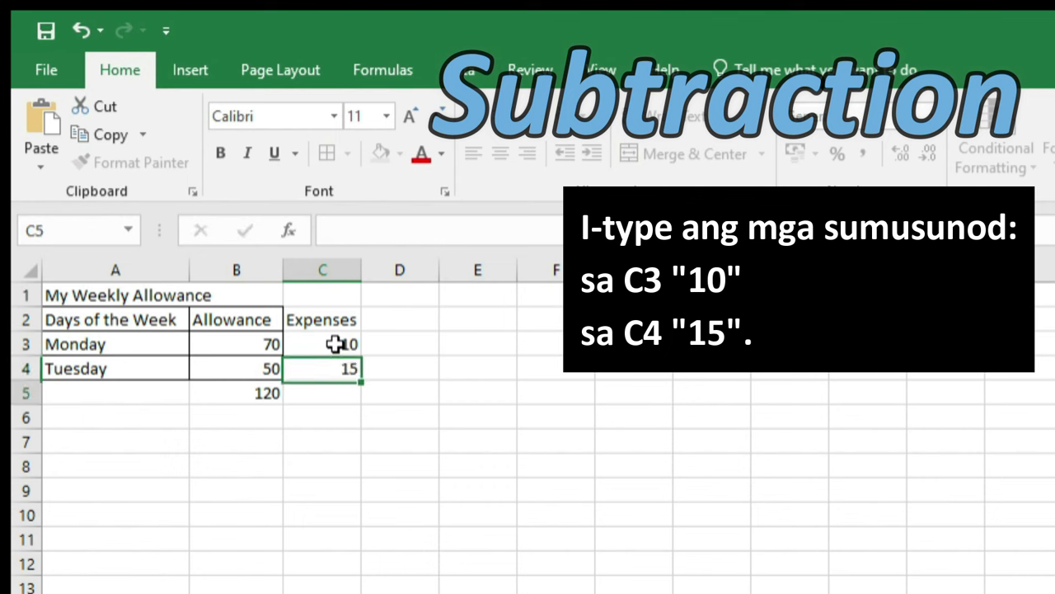
# Add borders to the Expenses cells C2:C4.
pyautogui.click(337, 321)
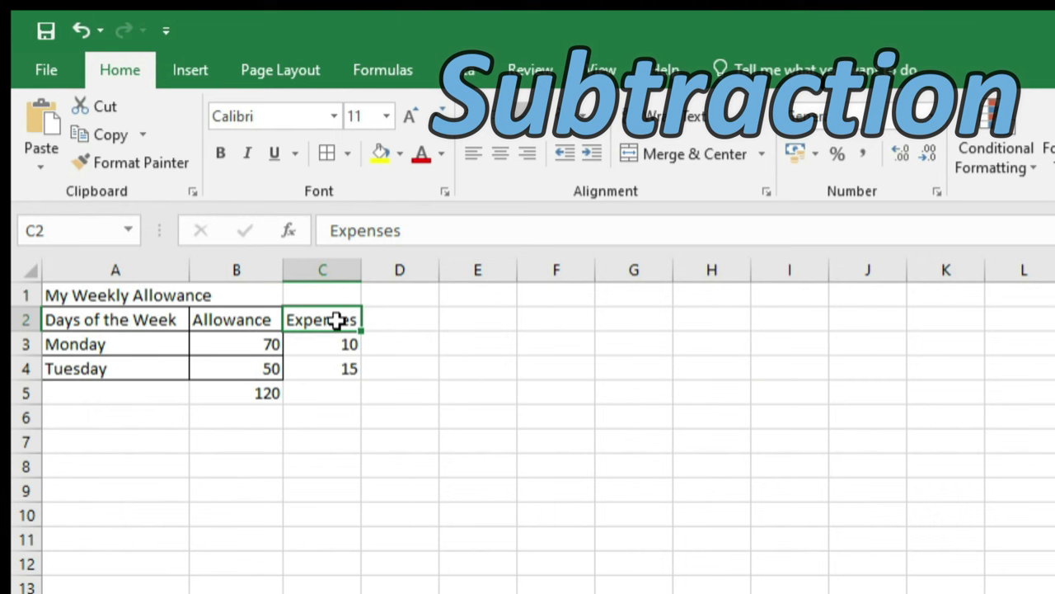
pyautogui.moveTo(337, 321); pyautogui.dragTo(338, 365)
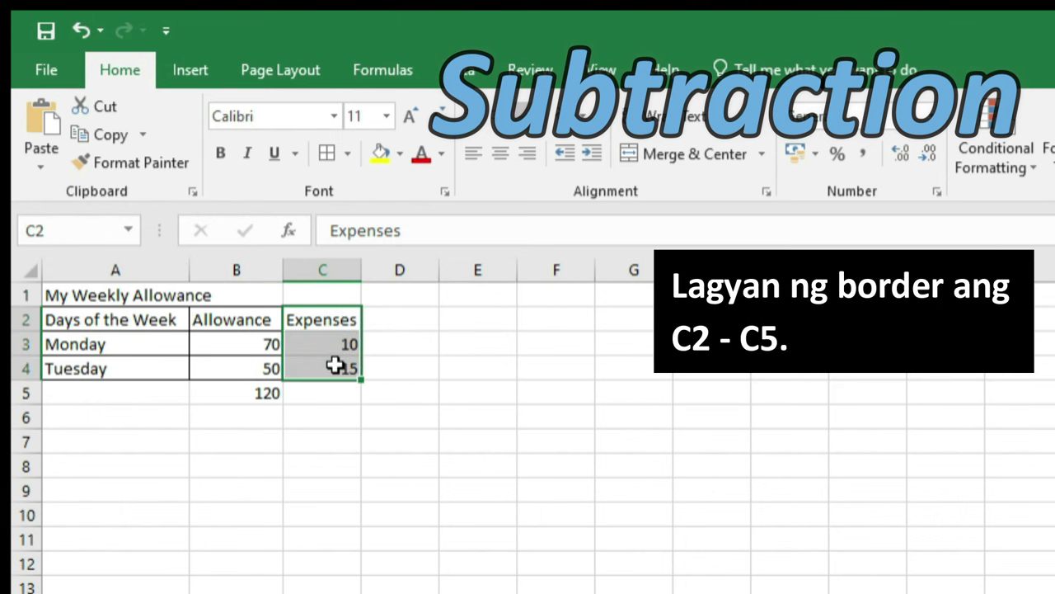